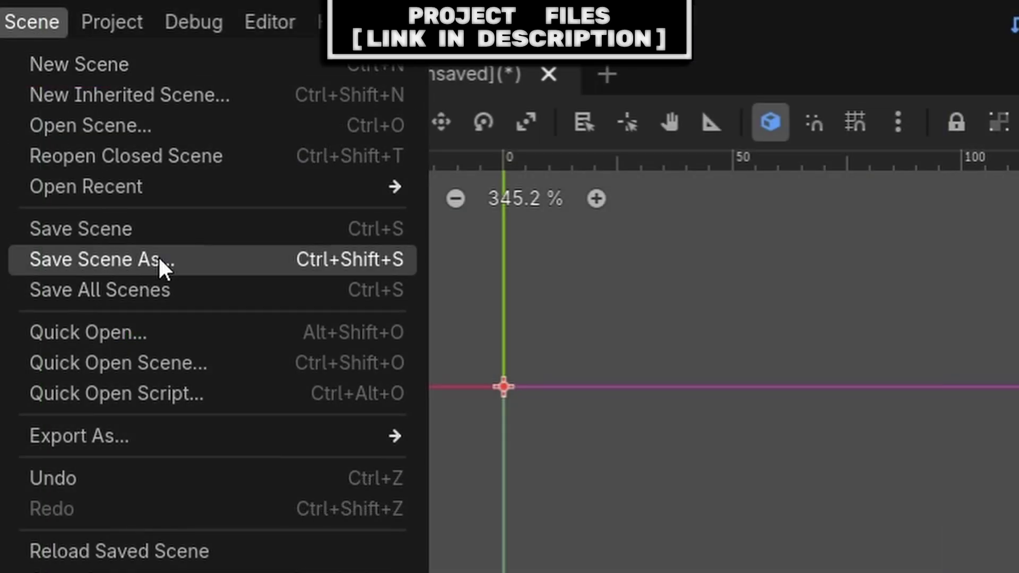
Set CanvasItem > Texture Filter to Nearest and give the layer a new TileSet
{"action": "left_click", "coordinate": [164, 268]}
{"action": "left_click", "coordinate": [375, 555]}
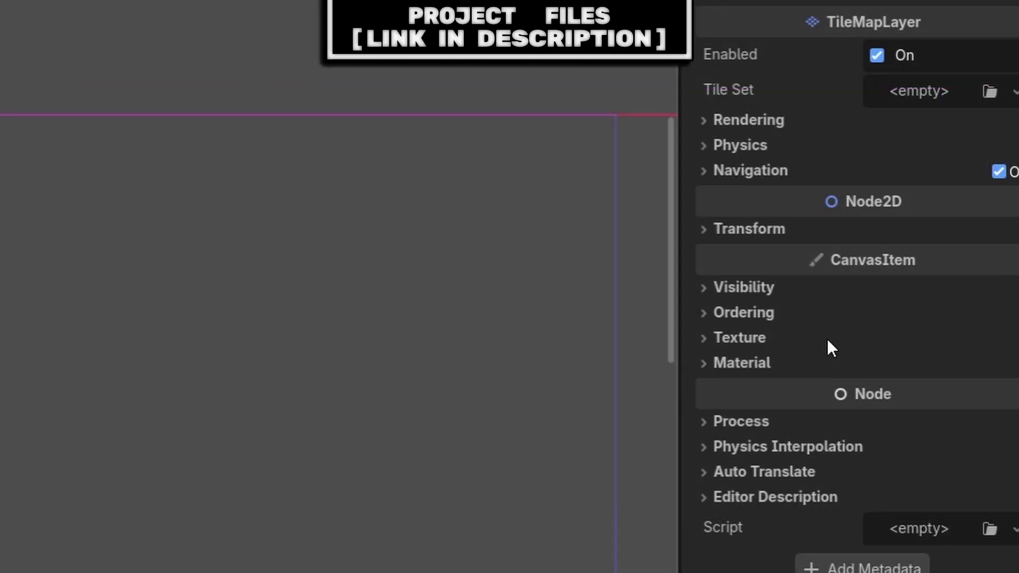
{"action": "left_click", "coordinate": [827, 341]}
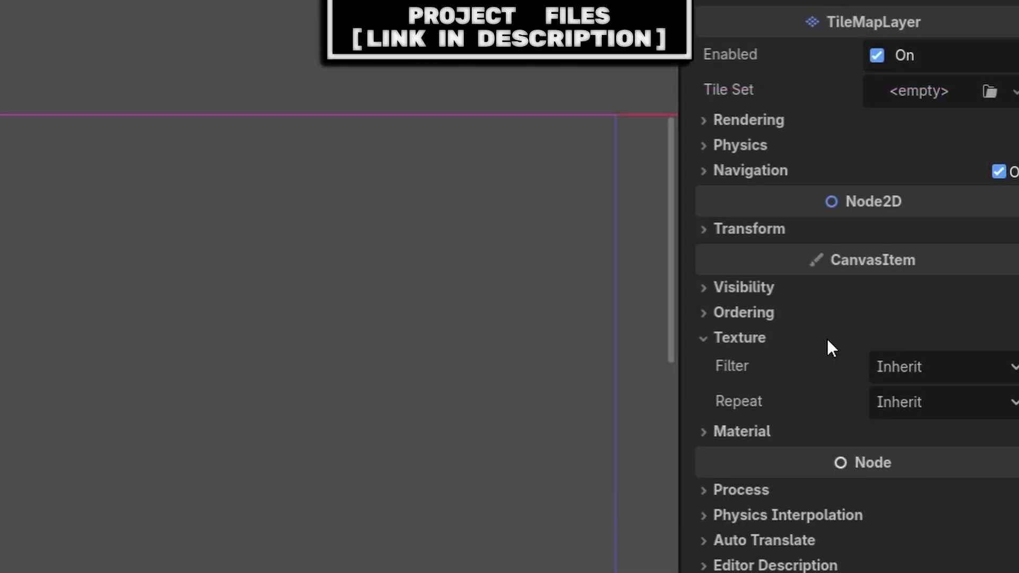
{"action": "left_click", "coordinate": [896, 367]}
{"action": "left_click", "coordinate": [921, 427]}
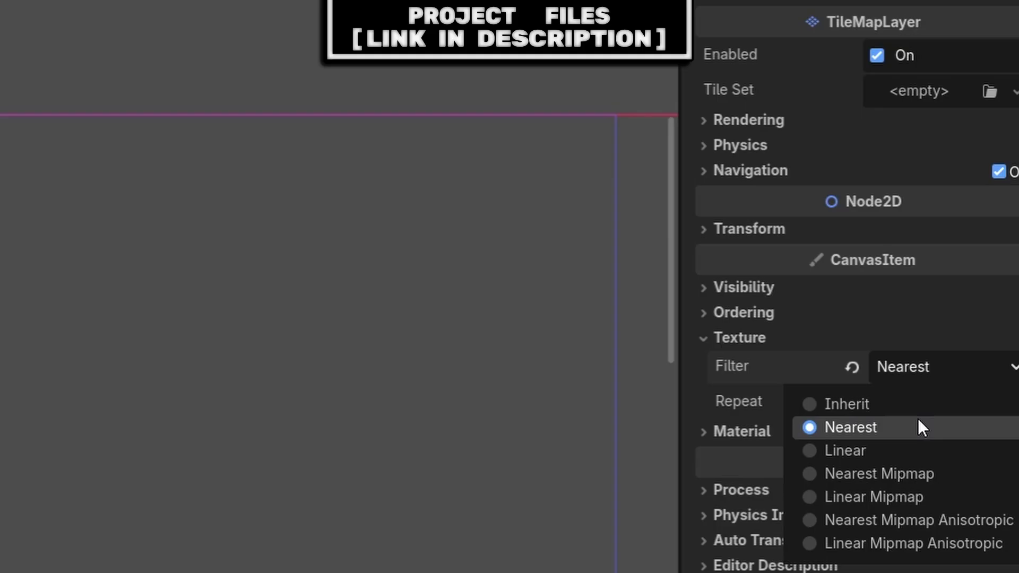
{"action": "left_click", "coordinate": [921, 94]}
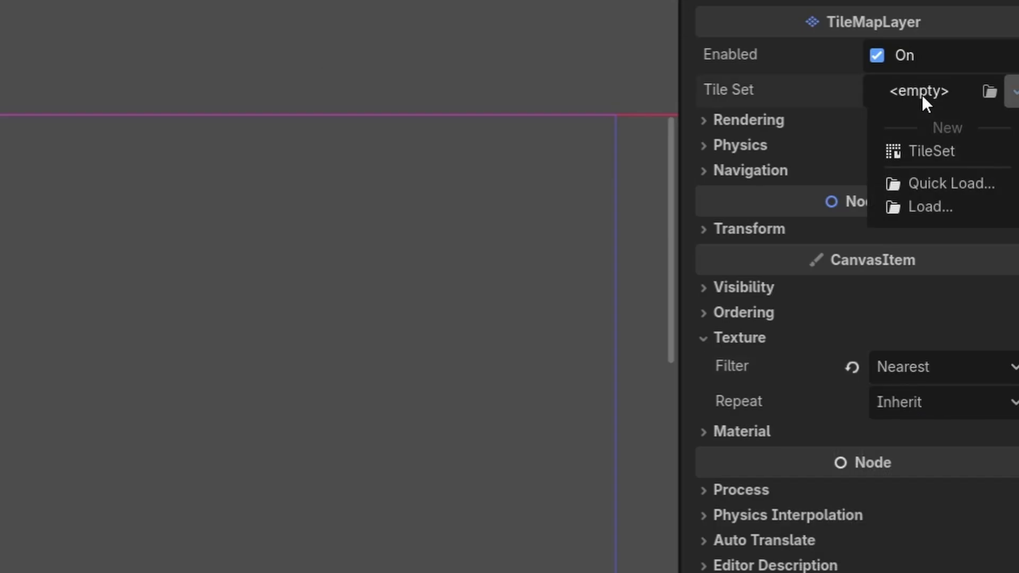
{"action": "left_click", "coordinate": [942, 151]}
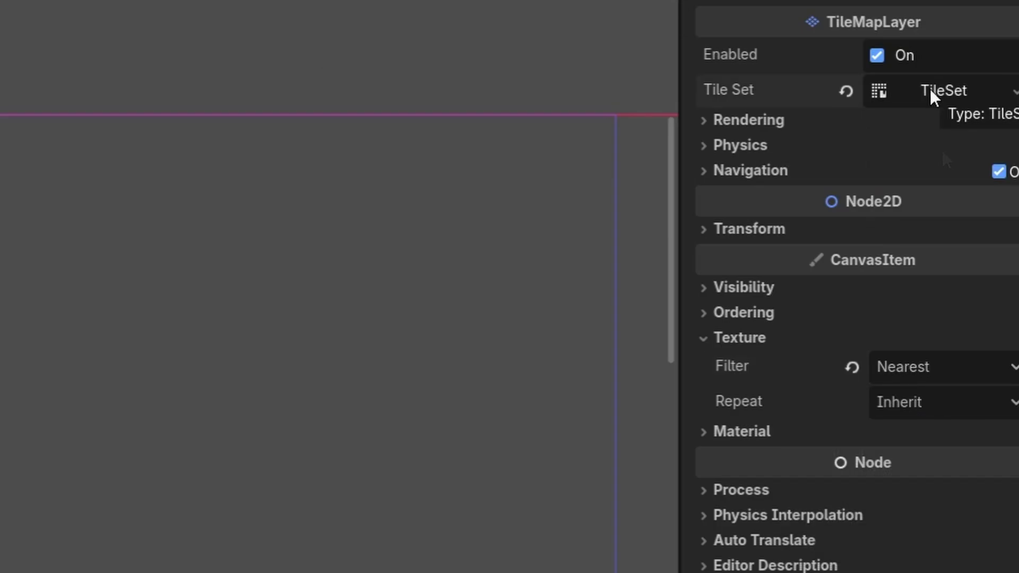
Set the TileSet's Tile Shape to Isometric and Tile Layout to Diamond Down
{"action": "left_click", "coordinate": [930, 91]}
{"action": "left_click", "coordinate": [934, 129]}
{"action": "left_click", "coordinate": [944, 191]}
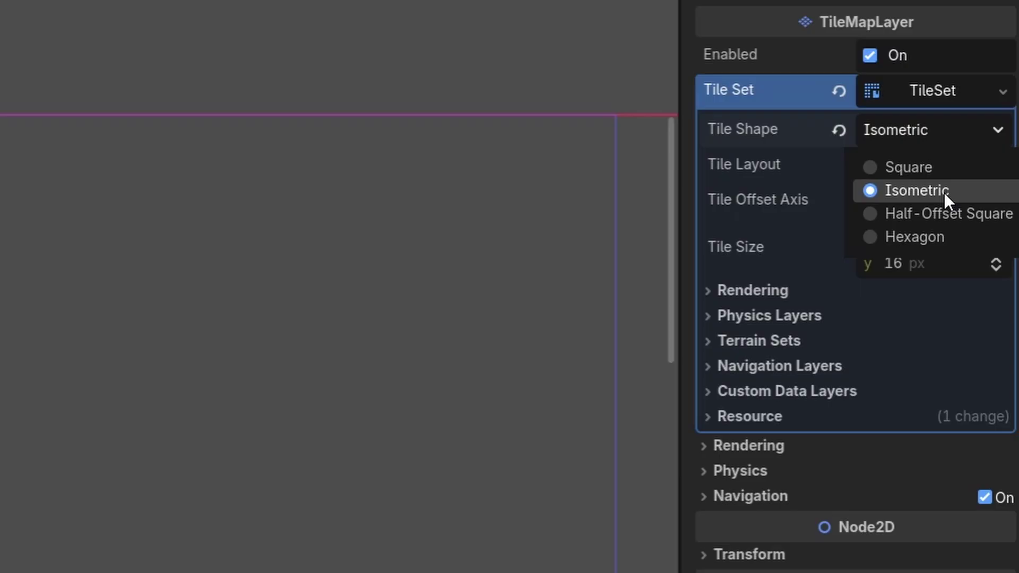
{"action": "left_click", "coordinate": [934, 165]}
{"action": "left_click", "coordinate": [949, 319]}
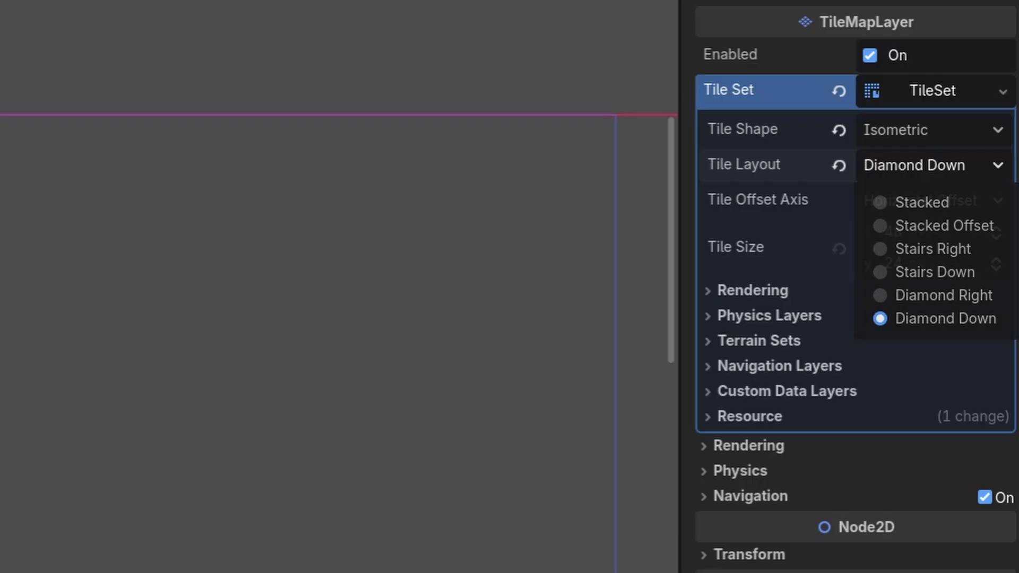
{"action": "key", "text": "Escape"}
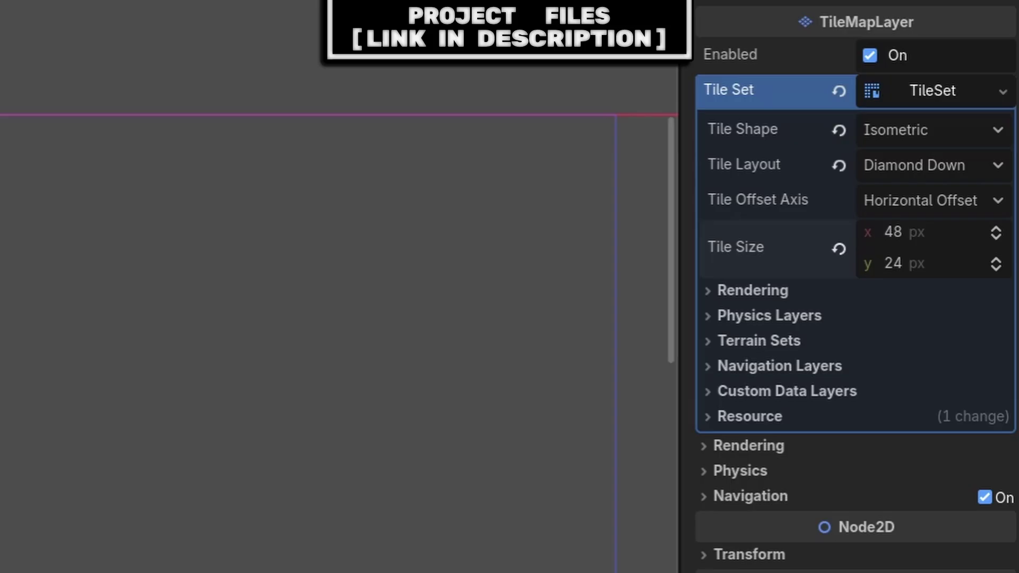
Add a Match Corners terrain set with one terrain coloured white
{"action": "left_click", "coordinate": [759, 340]}
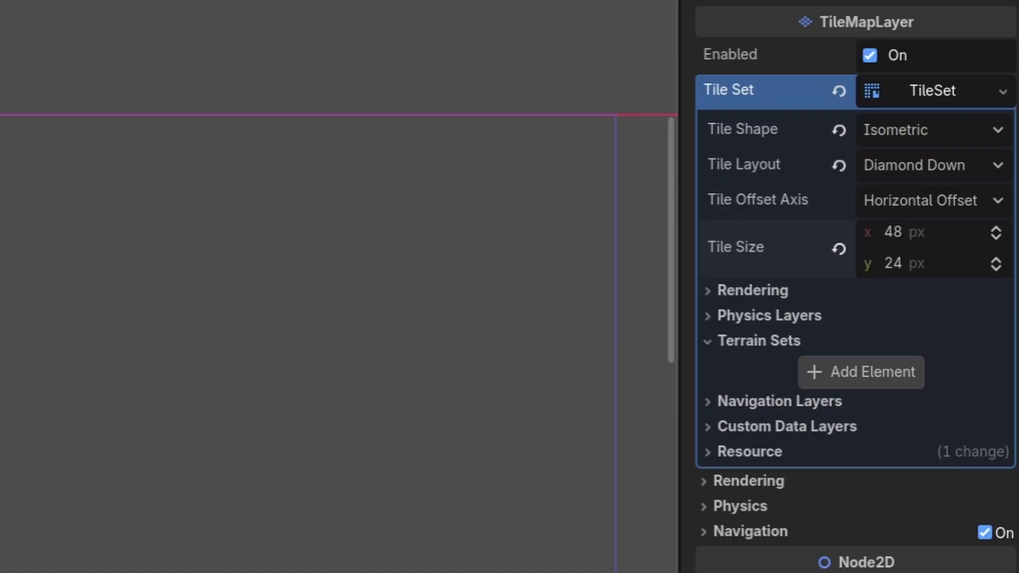
{"action": "left_click", "coordinate": [877, 380]}
{"action": "left_click", "coordinate": [784, 407]}
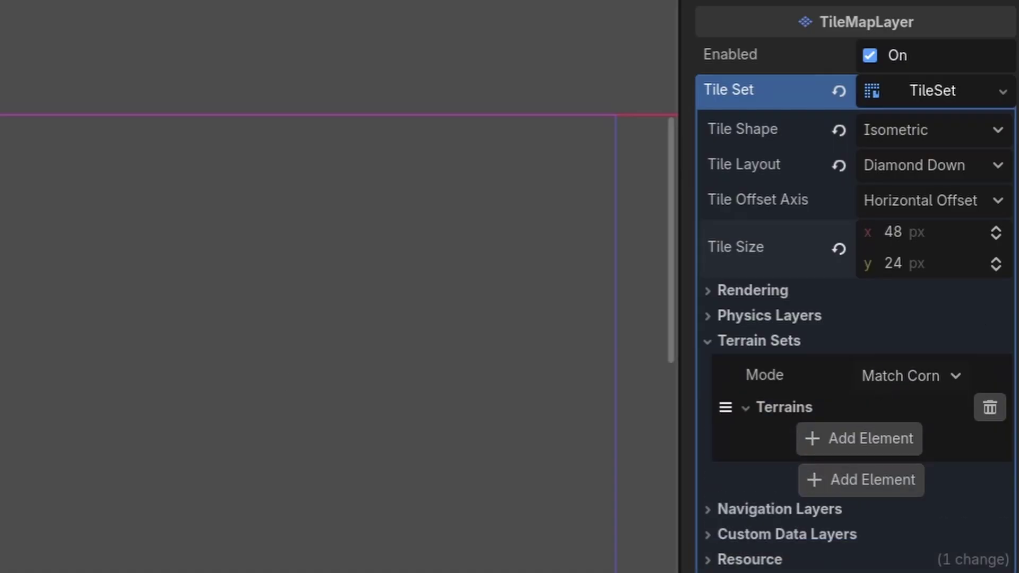
{"action": "left_click", "coordinate": [858, 447]}
{"action": "left_click", "coordinate": [895, 473]}
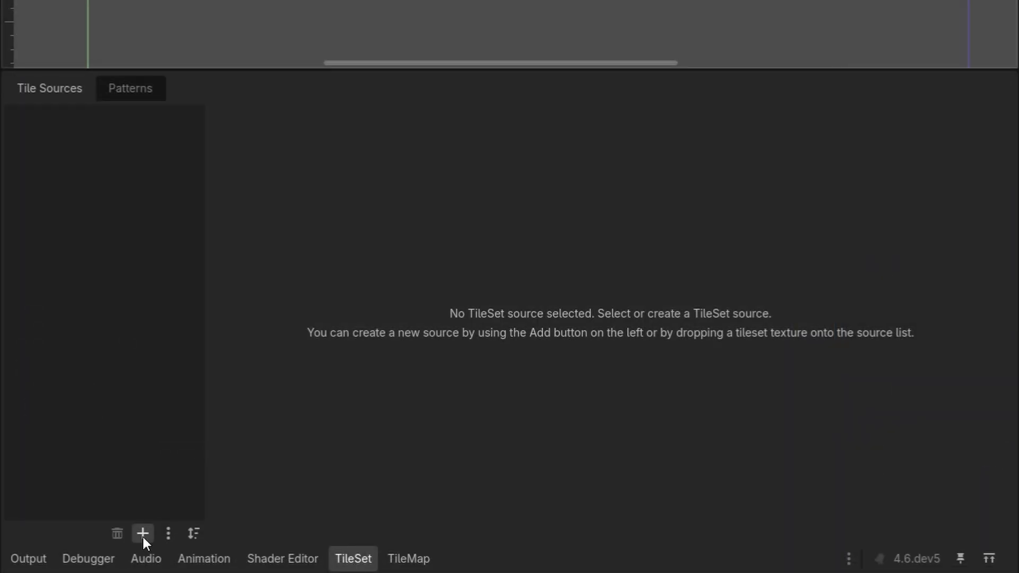
Add ArtAtlas_3x3.png as a new atlas source without auto-creating tiles
{"action": "left_click", "coordinate": [142, 534]}
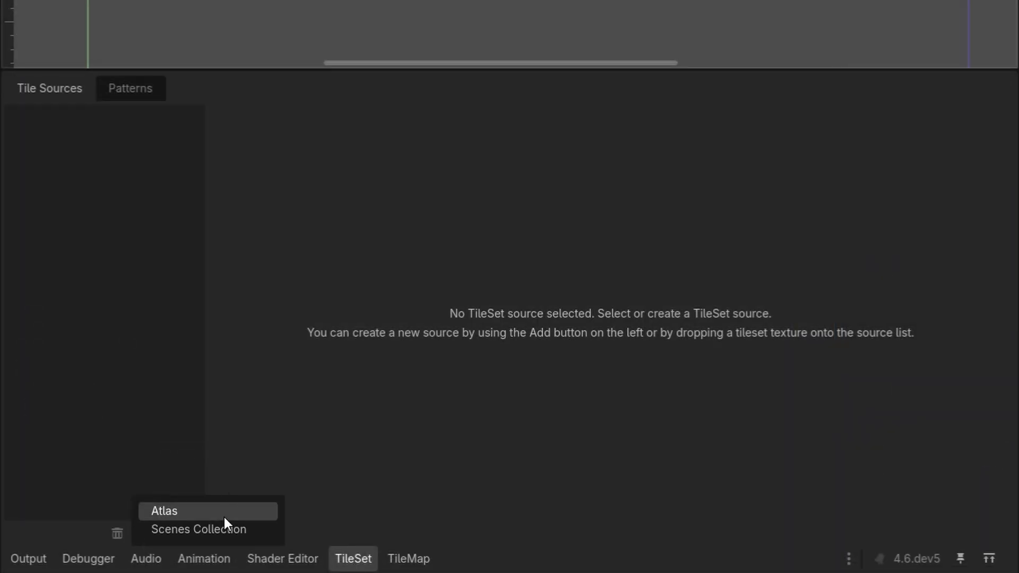
{"action": "left_click", "coordinate": [224, 515]}
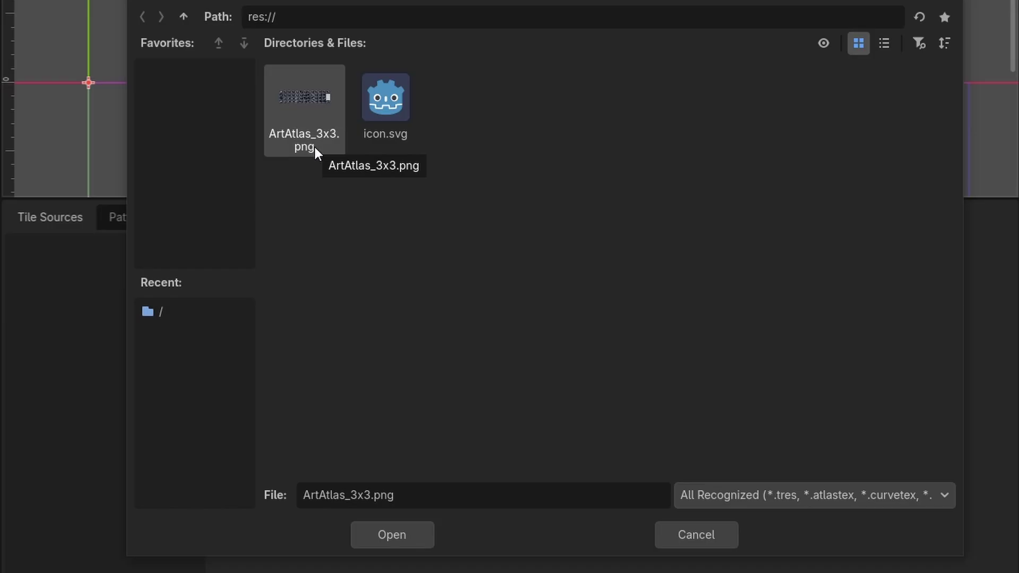
{"action": "left_click", "coordinate": [393, 541]}
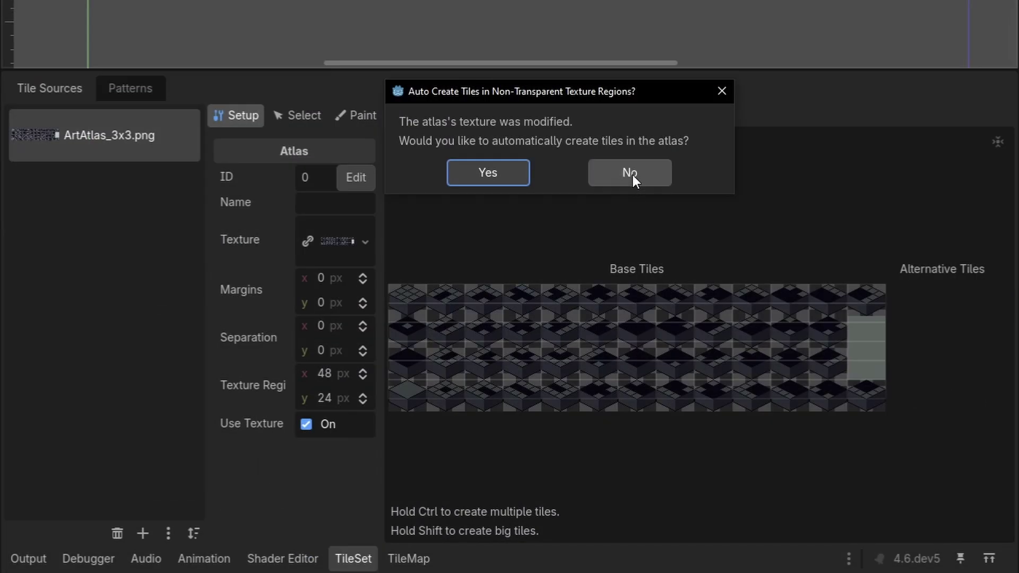
{"action": "left_click", "coordinate": [630, 173]}
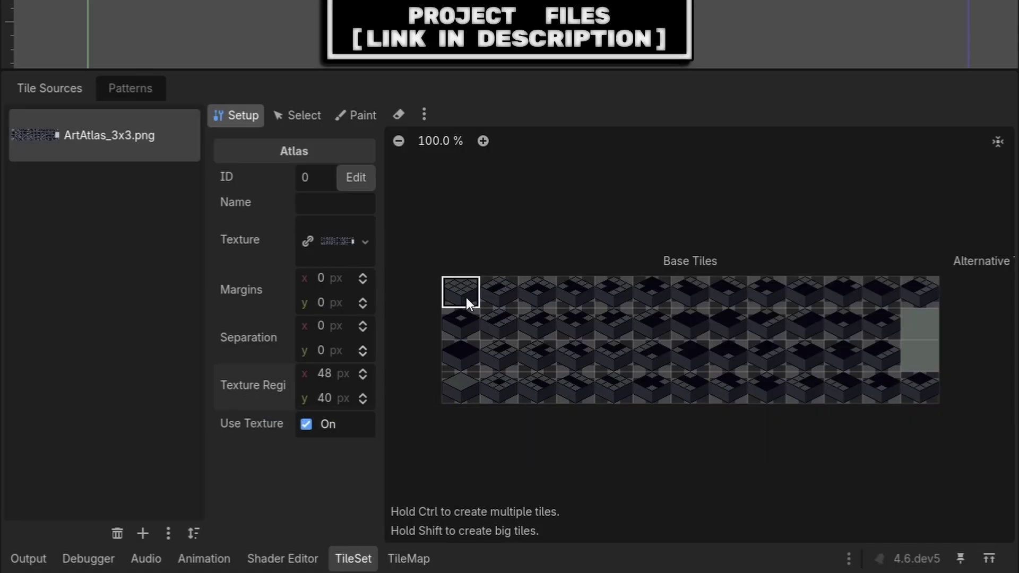
Create tiles across the whole atlas grid by dragging over it
{"action": "mouse_move", "coordinate": [460, 350]}
{"action": "left_mouse_down"}
{"action": "mouse_move", "coordinate": [461, 373]}
{"action": "mouse_move", "coordinate": [501, 310]}
{"action": "mouse_move", "coordinate": [543, 381]}
{"action": "mouse_move", "coordinate": [628, 391]}
{"action": "mouse_move", "coordinate": [673, 321]}
{"action": "mouse_move", "coordinate": [920, 324]}
{"action": "left_mouse_up"}
{"action": "scroll", "coordinate": [920, 323], "scroll_direction": "up", "scroll_amount": 5}
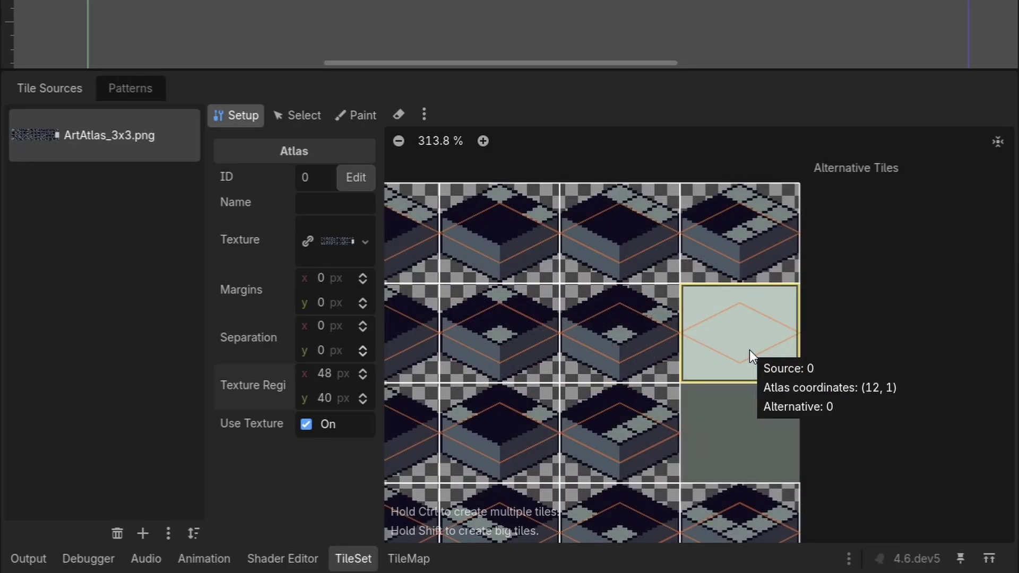
{"action": "right_click", "coordinate": [750, 349]}
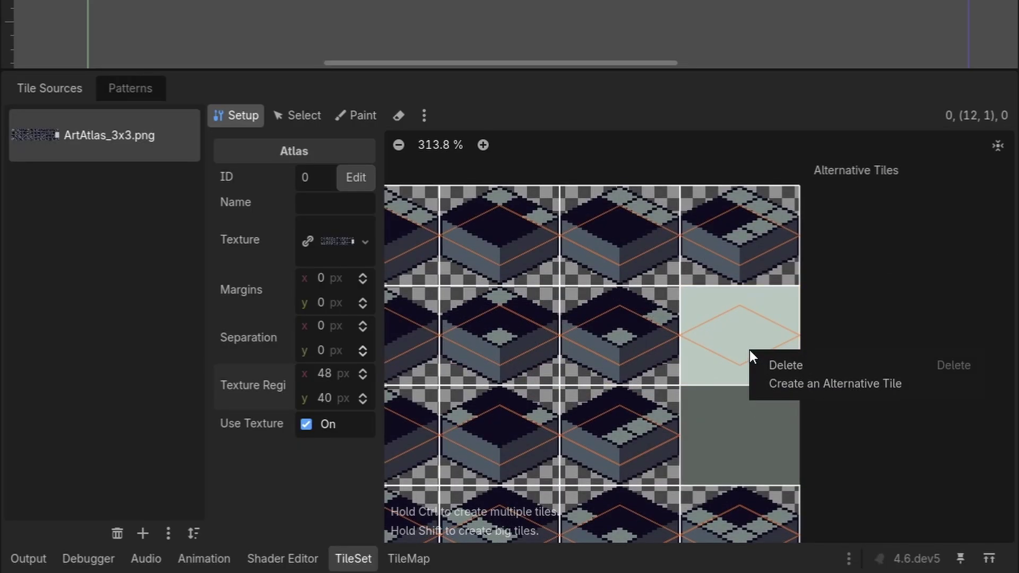
Delete the empty tile at (12, 1) and select Terrains with Terrain Set 0, Terrain 0 for painting
{"action": "left_click", "coordinate": [785, 365]}
{"action": "left_click", "coordinate": [343, 119]}
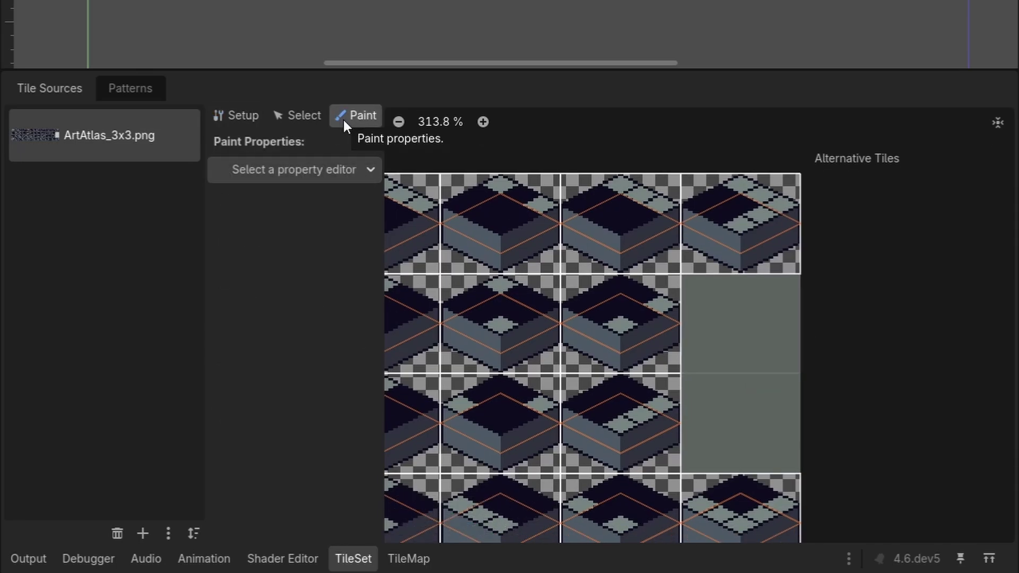
{"action": "left_click", "coordinate": [334, 177]}
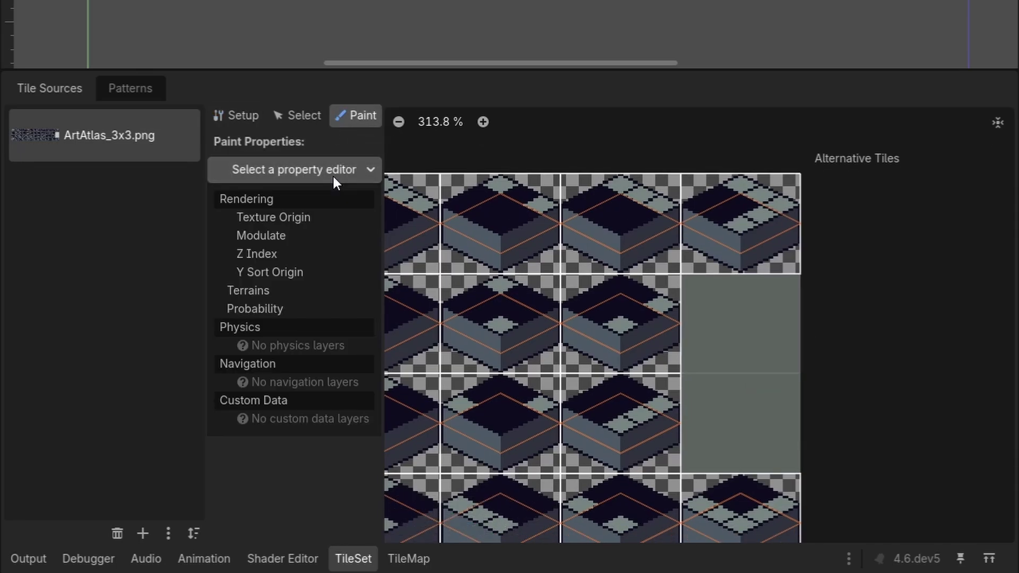
{"action": "left_click", "coordinate": [266, 292]}
{"action": "left_click", "coordinate": [338, 225]}
{"action": "left_click", "coordinate": [327, 273]}
{"action": "left_click", "coordinate": [334, 254]}
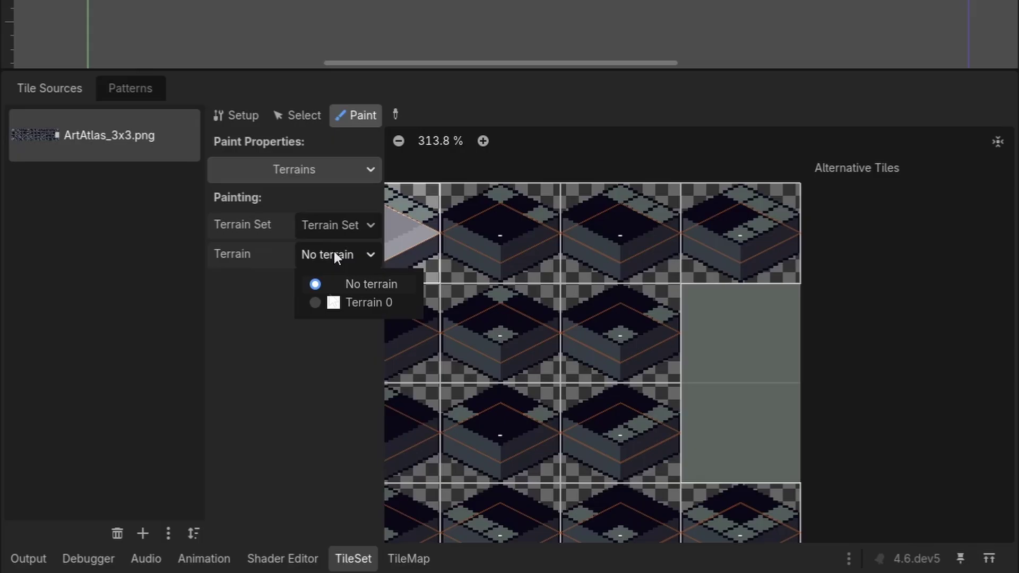
{"action": "left_click", "coordinate": [326, 302]}
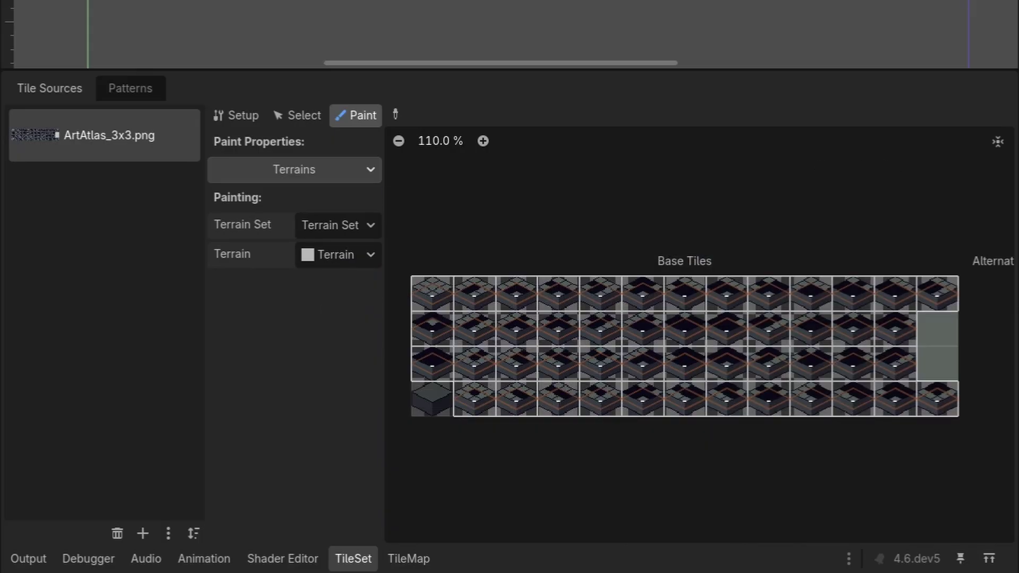
Paint Terrain 0 onto the corners of the atlas tiles
{"action": "mouse_move", "coordinate": [432, 306]}
{"action": "left_mouse_down"}
{"action": "mouse_move", "coordinate": [477, 342]}
{"action": "mouse_move", "coordinate": [501, 395]}
{"action": "mouse_move", "coordinate": [540, 297]}
{"action": "mouse_move", "coordinate": [568, 396]}
{"action": "mouse_move", "coordinate": [610, 398]}
{"action": "left_mouse_up"}
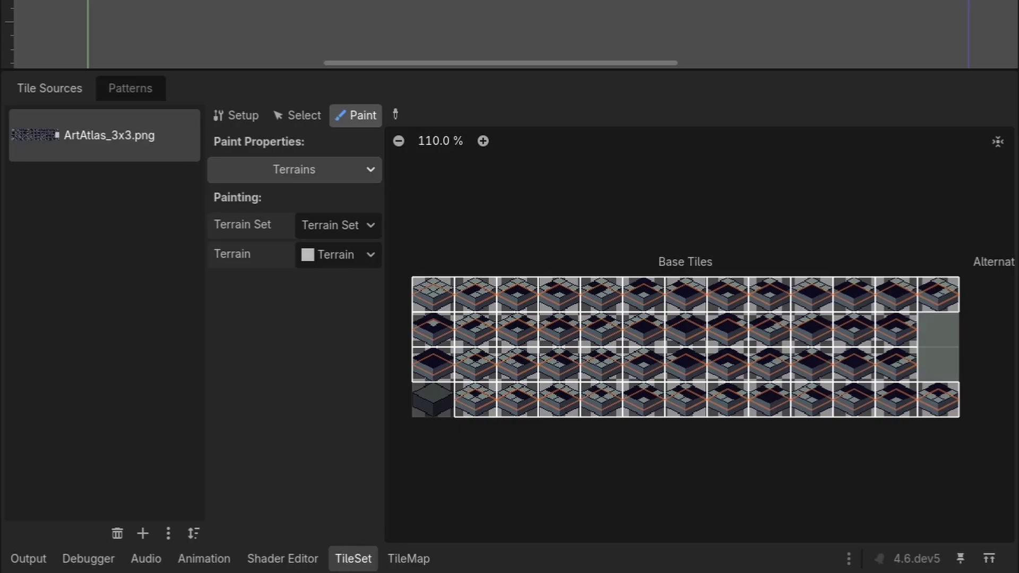
{"action": "scroll", "coordinate": [699, 345], "scroll_direction": "up", "scroll_amount": 10}
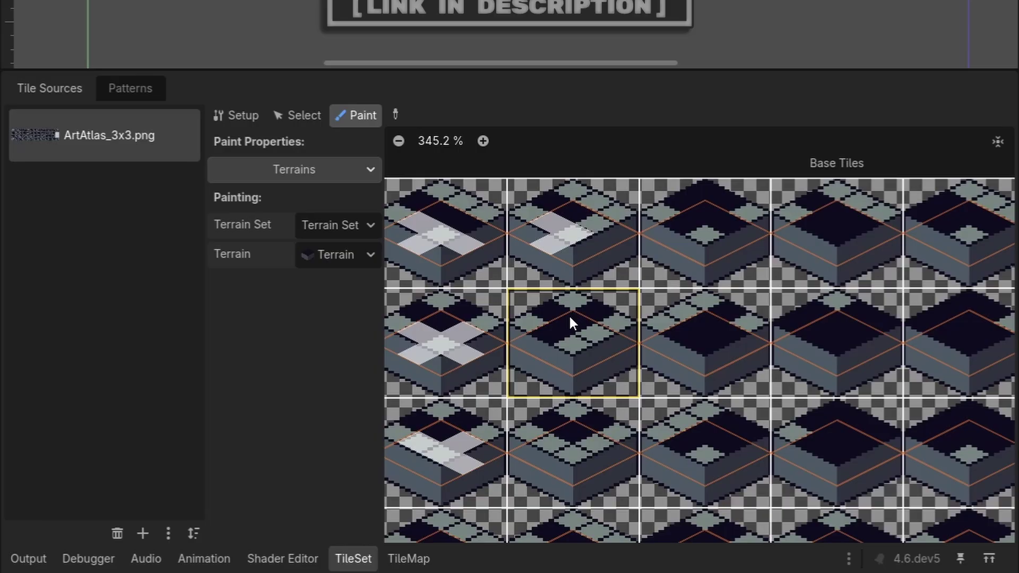
{"action": "scroll", "coordinate": [555, 355], "scroll_direction": "up", "scroll_amount": 2}
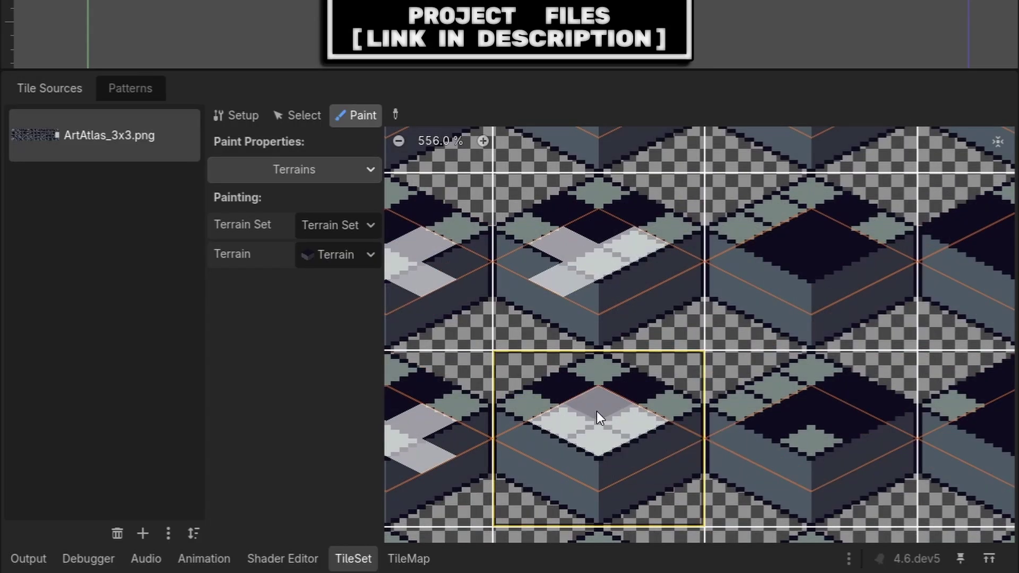
{"action": "scroll", "coordinate": [593, 441], "scroll_direction": "down", "scroll_amount": 7}
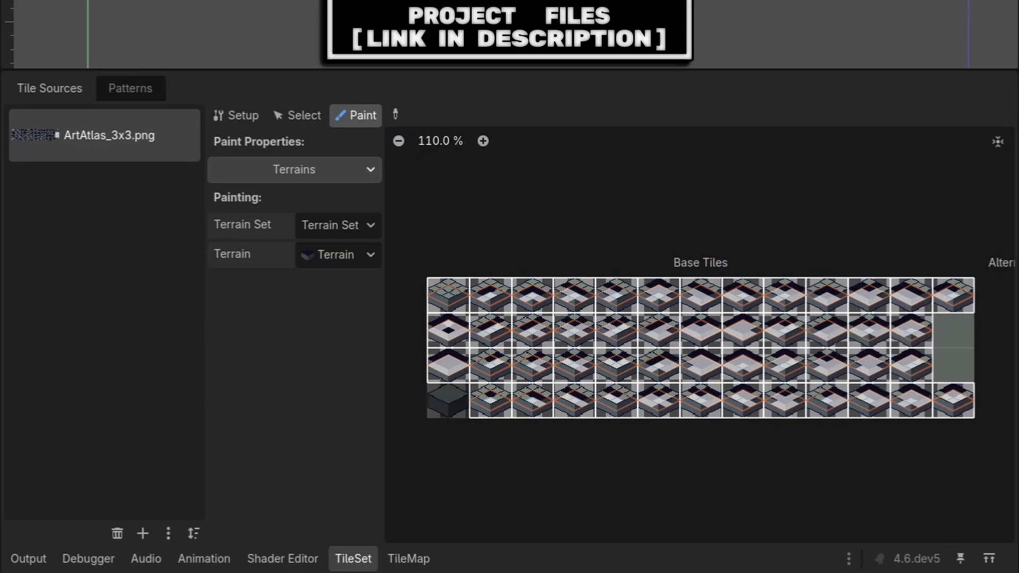
Draw a connected run of Terrain 0 blocks on the map in Path mode
{"action": "left_click", "coordinate": [409, 559]}
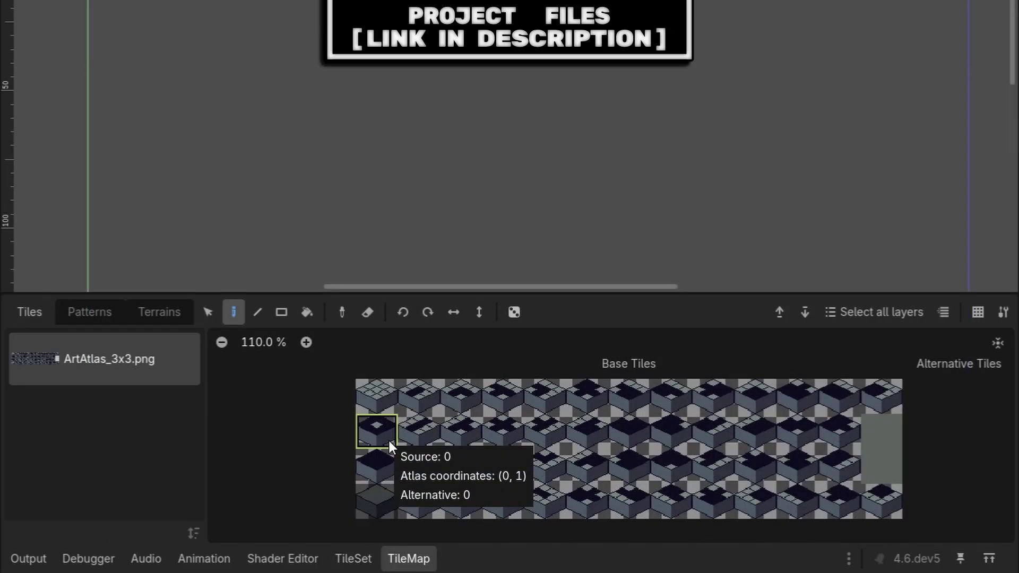
{"action": "left_click", "coordinate": [167, 318]}
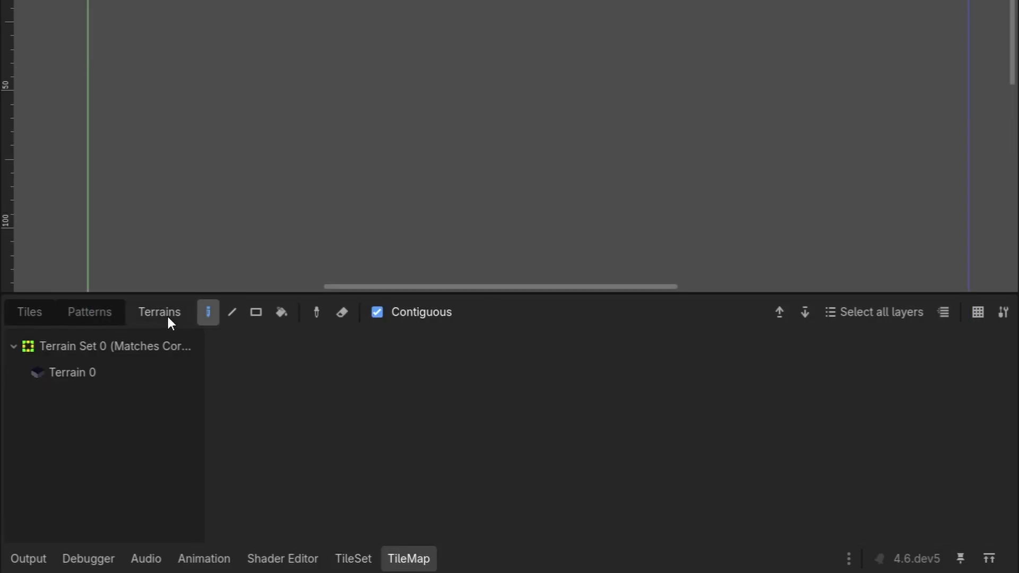
{"action": "left_click", "coordinate": [111, 374]}
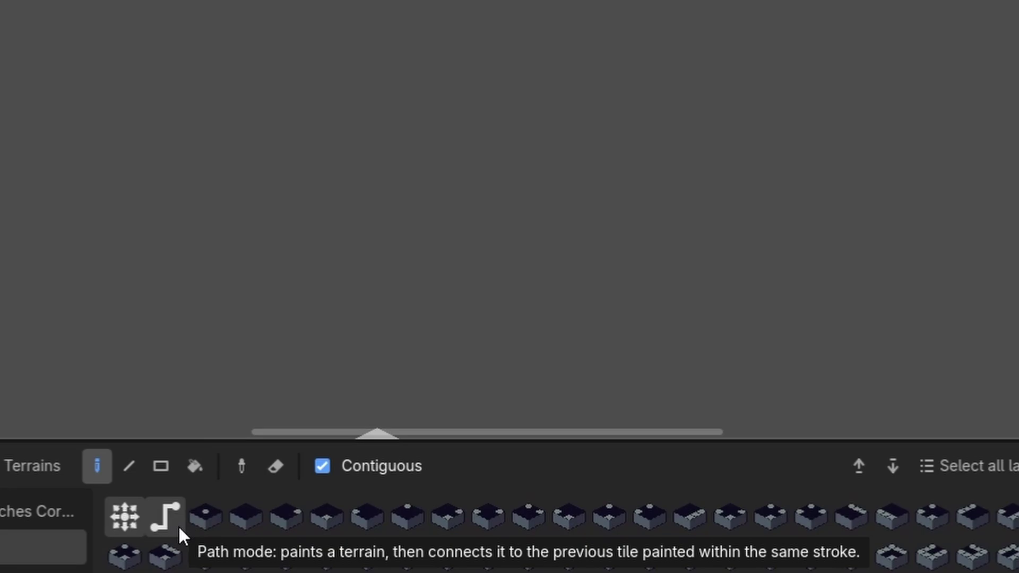
{"action": "left_click", "coordinate": [165, 516]}
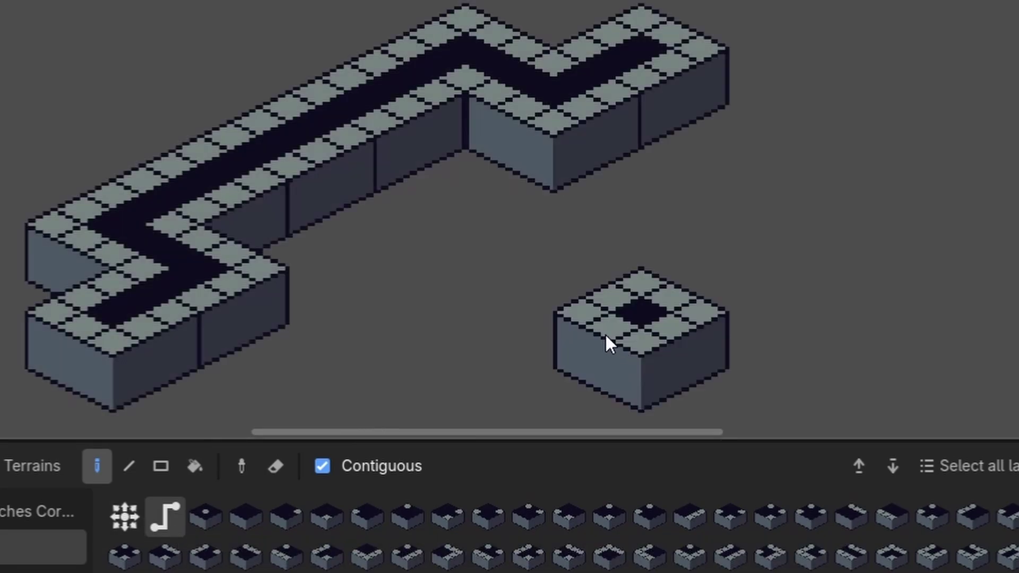
{"action": "mouse_move", "coordinate": [407, 232]}
{"action": "left_mouse_down"}
{"action": "mouse_move", "coordinate": [284, 142]}
{"action": "mouse_move", "coordinate": [187, 89]}
{"action": "mouse_move", "coordinate": [695, 139]}
{"action": "mouse_move", "coordinate": [748, 173]}
{"action": "mouse_move", "coordinate": [729, 259]}
{"action": "mouse_move", "coordinate": [702, 267]}
{"action": "mouse_move", "coordinate": [864, 201]}
{"action": "left_mouse_up"}
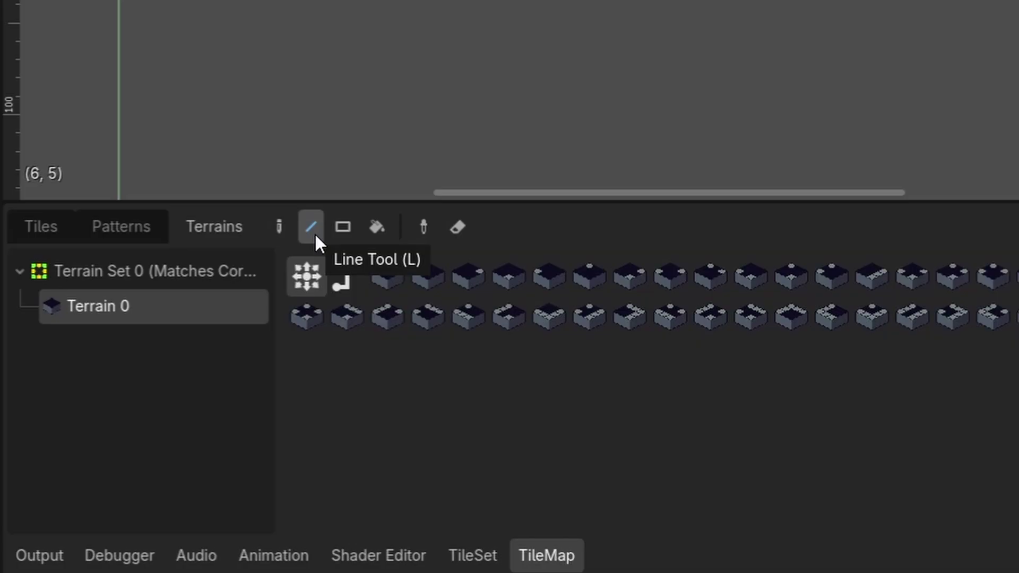
Try the Rect, Bucket, Picker and Eraser terrain painting tools
{"action": "left_click", "coordinate": [334, 239]}
{"action": "left_click", "coordinate": [376, 232]}
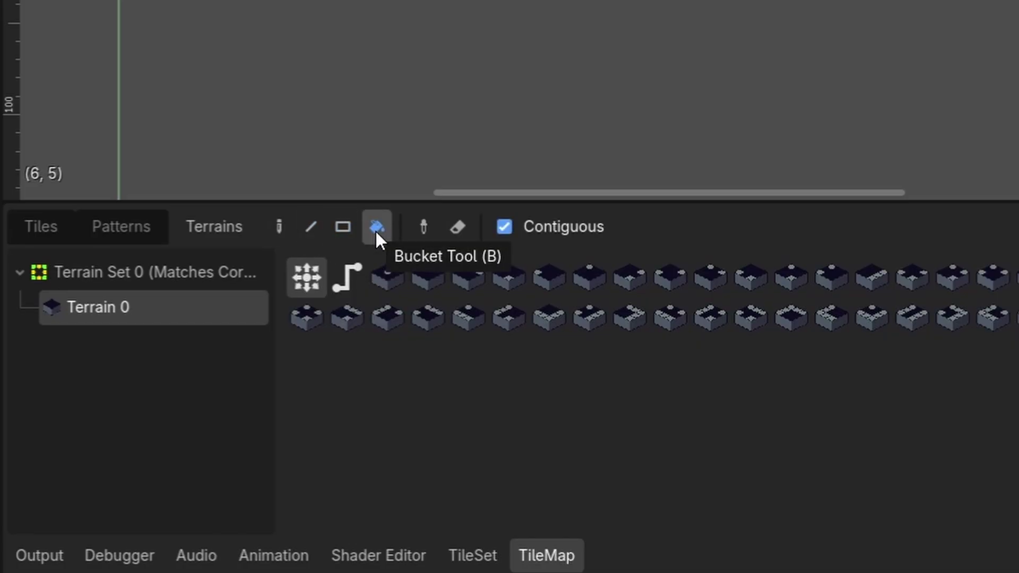
{"action": "left_click", "coordinate": [417, 229]}
{"action": "left_click", "coordinate": [457, 231]}
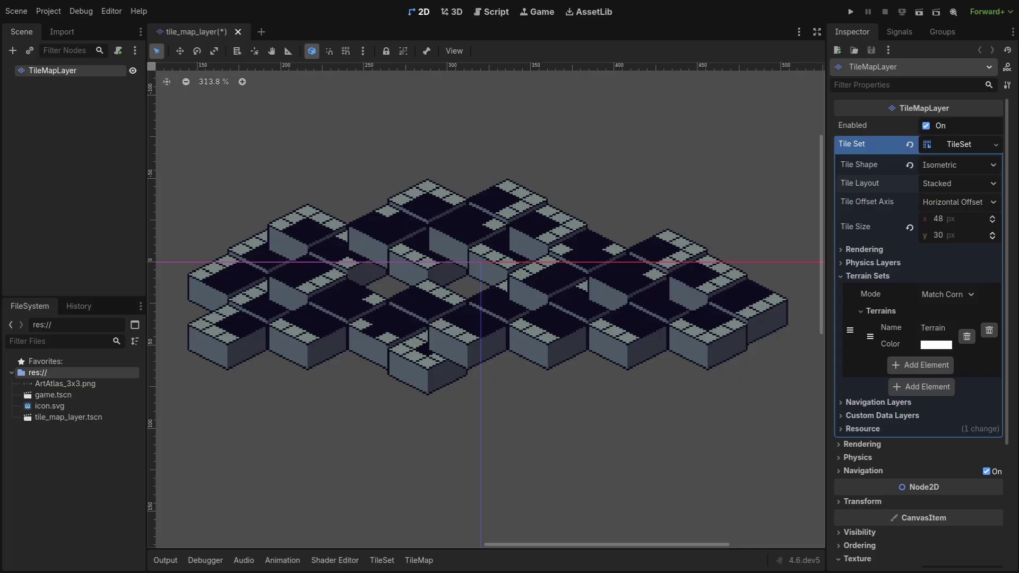
Switch Tile Layout to Diamond Down and lower Tile Size y from 30 to 24 px
{"action": "left_click", "coordinate": [957, 183]}
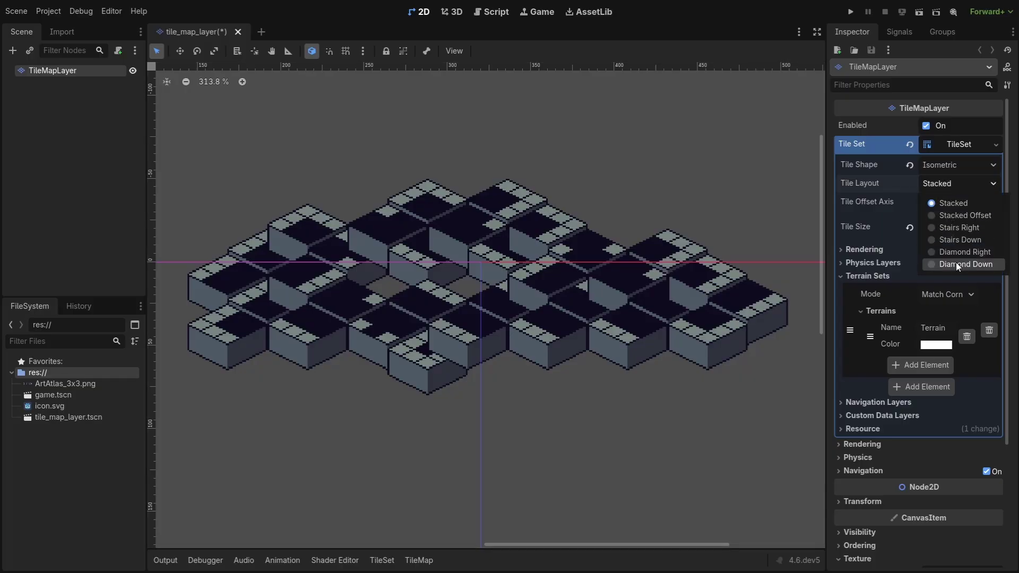
{"action": "left_click", "coordinate": [956, 262]}
{"action": "left_click", "coordinate": [992, 239]}
{"action": "left_click", "coordinate": [993, 239]}
{"action": "left_click", "coordinate": [993, 238]}
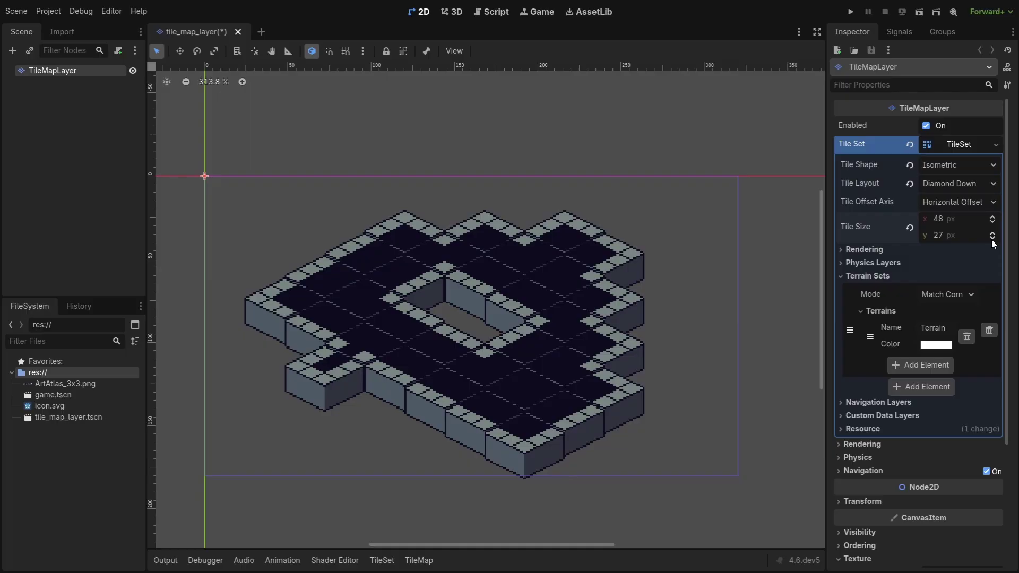
{"action": "left_click", "coordinate": [992, 238]}
{"action": "left_click", "coordinate": [993, 239]}
{"action": "left_click", "coordinate": [992, 239]}
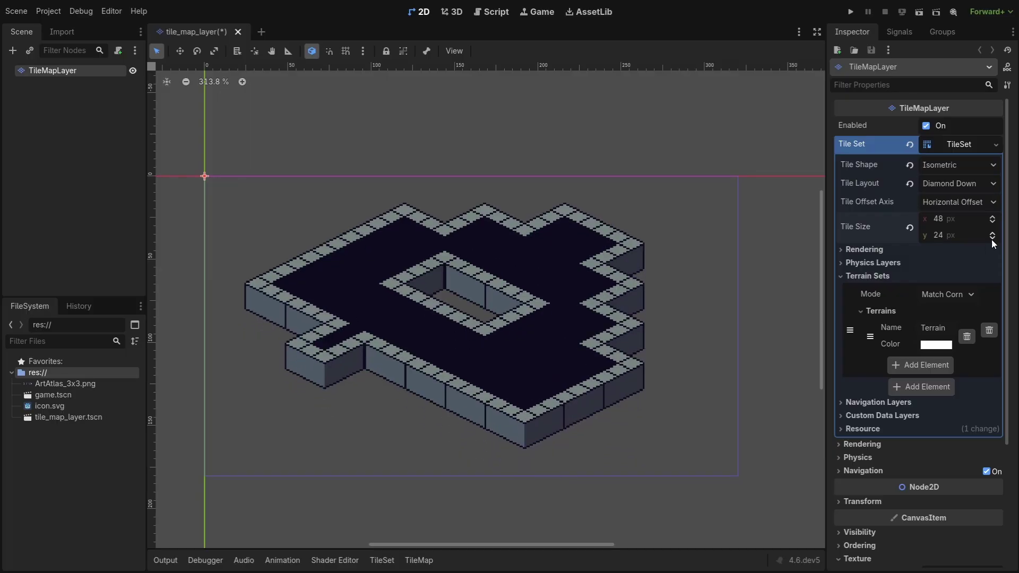